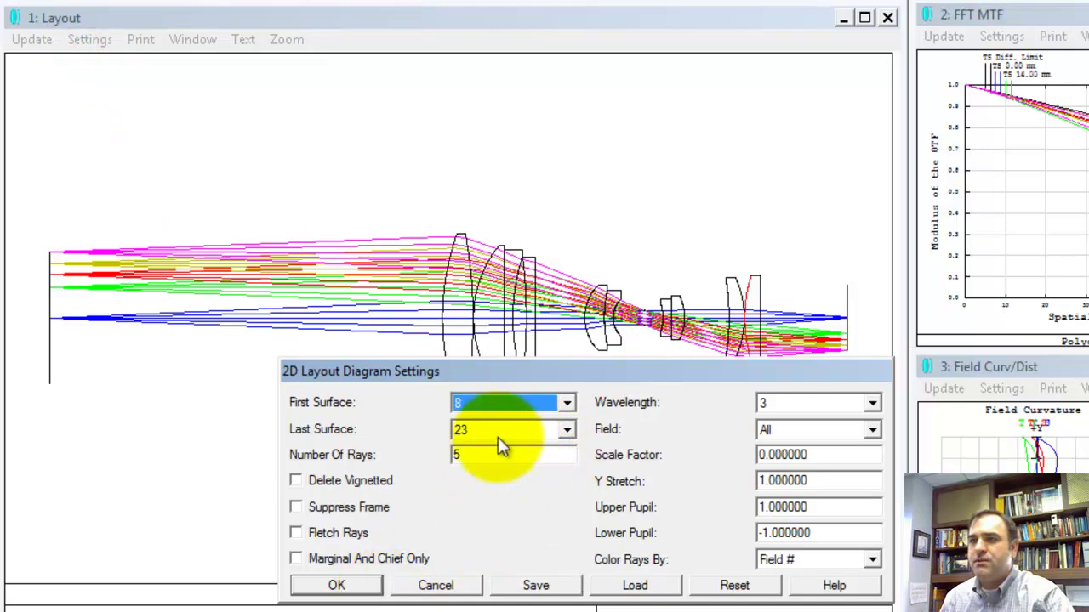
Limit the 2D layout to surfaces 8 through 23, and restore its first surface to 0.
{"action": "left_click", "coordinate": [357, 585]}
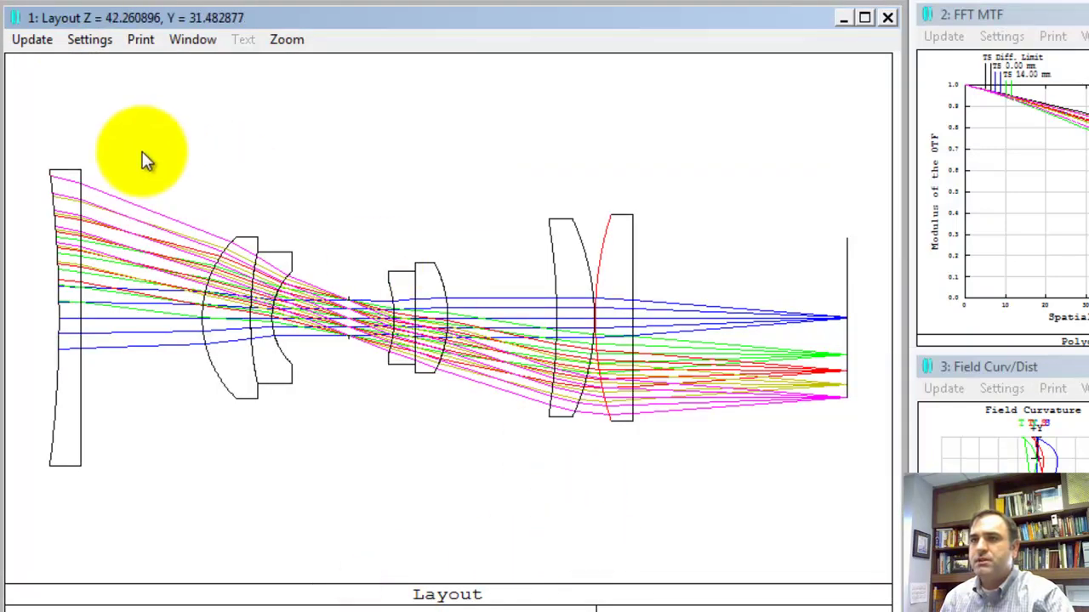
{"action": "right_click", "coordinate": [379, 217]}
{"action": "left_click", "coordinate": [505, 401]}
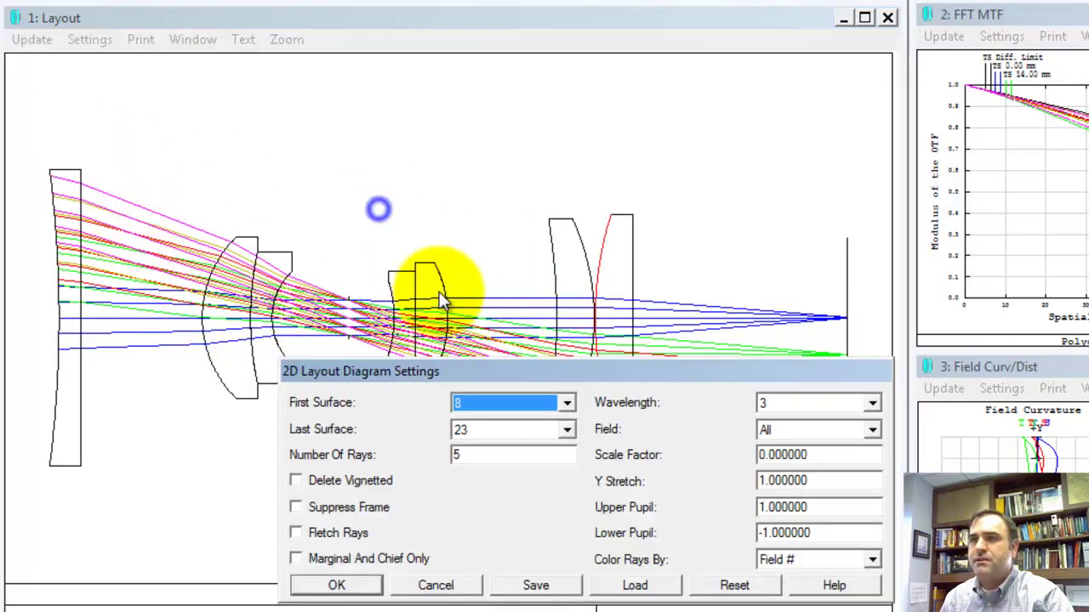
{"action": "scroll", "coordinate": [500, 426], "scroll_direction": "up", "scroll_amount": 3}
{"action": "left_click", "coordinate": [495, 424]}
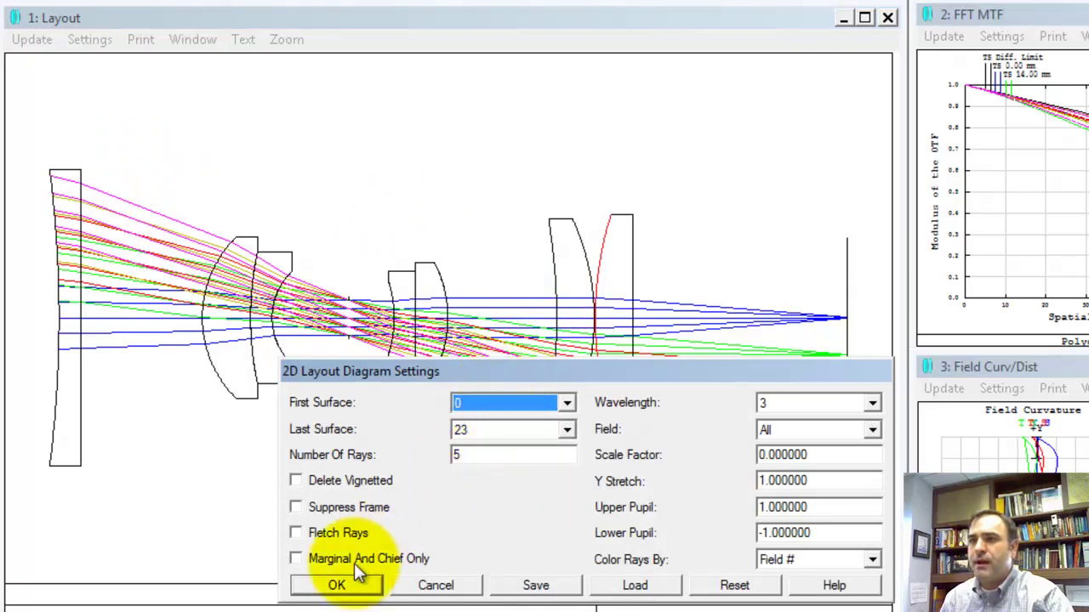
{"action": "left_click", "coordinate": [349, 583]}
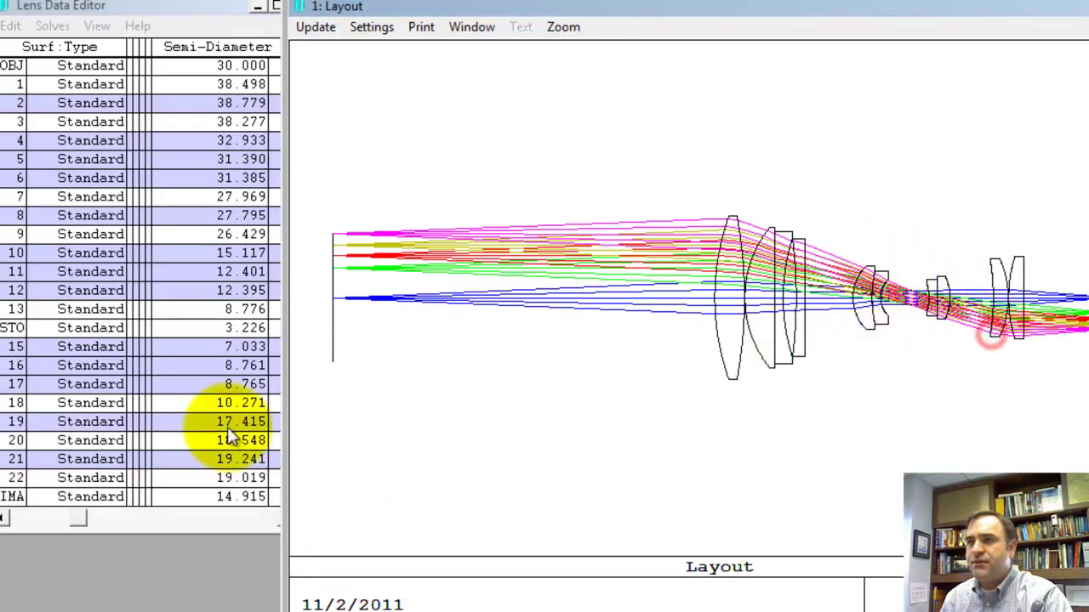
Set the semi-diameter of surface 19 to 15 and inspect how the outer rays meet its lower edge in the layout.
{"action": "left_click", "coordinate": [230, 344]}
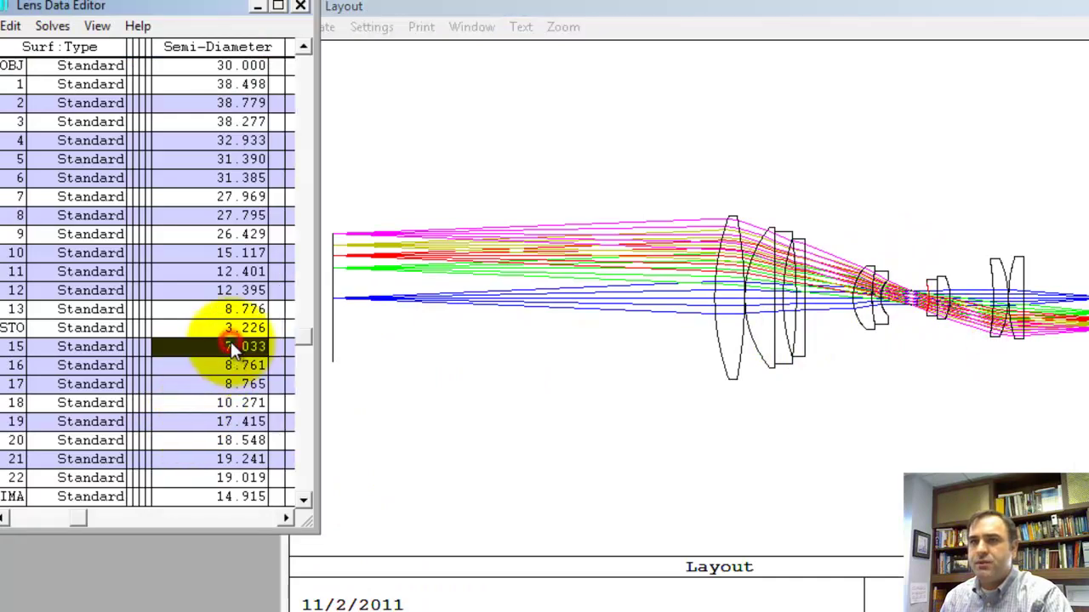
{"action": "left_click", "coordinate": [236, 422]}
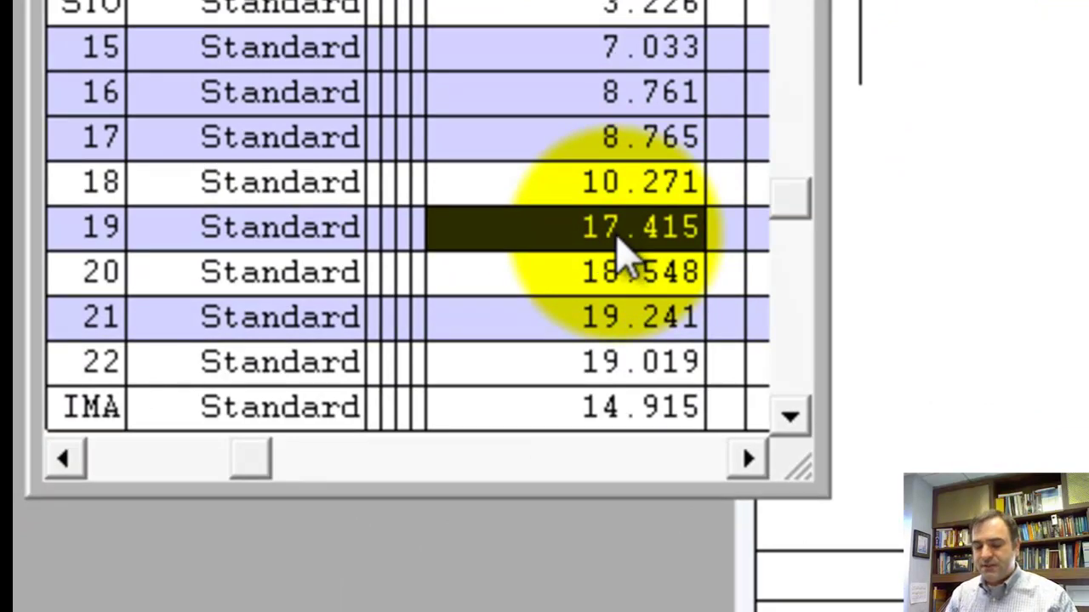
{"action": "type", "text": "15"}
{"action": "key", "text": "Return"}
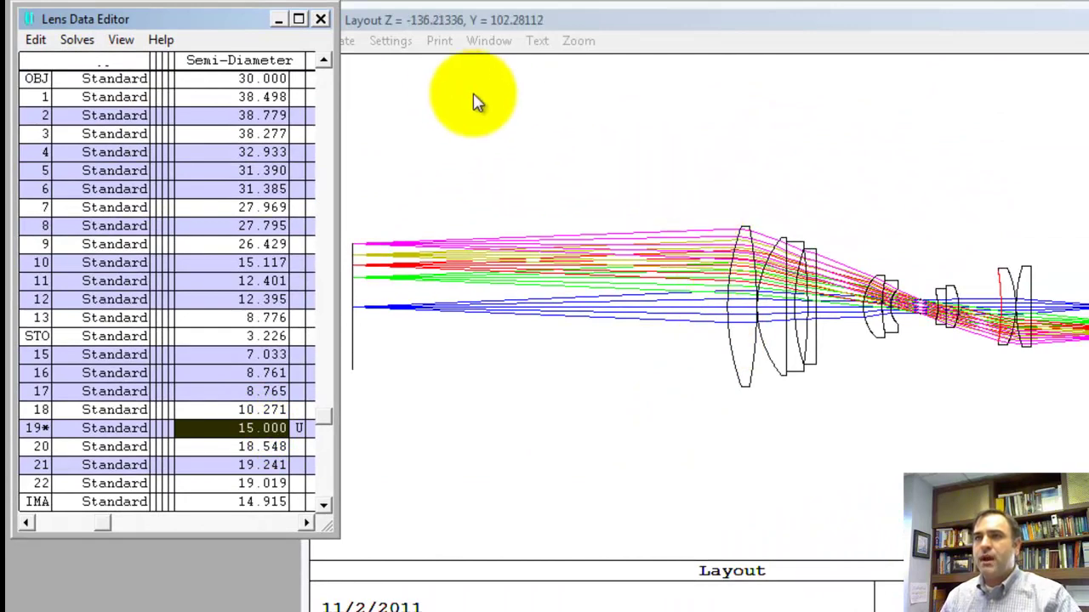
{"action": "left_click", "coordinate": [452, 91]}
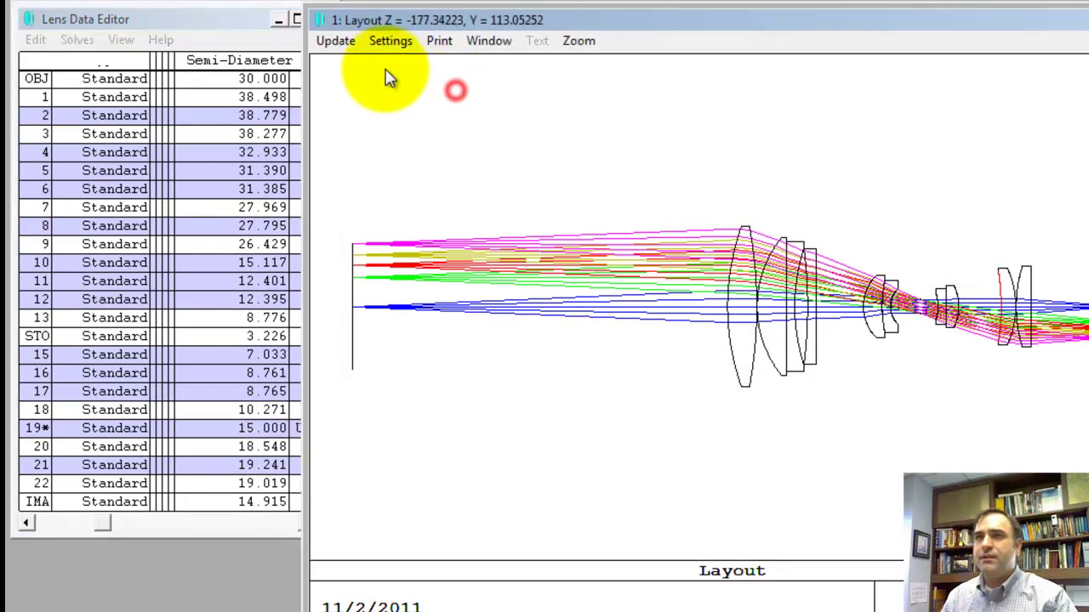
{"action": "left_click_drag", "start_coordinate": [521, 153], "coordinate": [983, 325]}
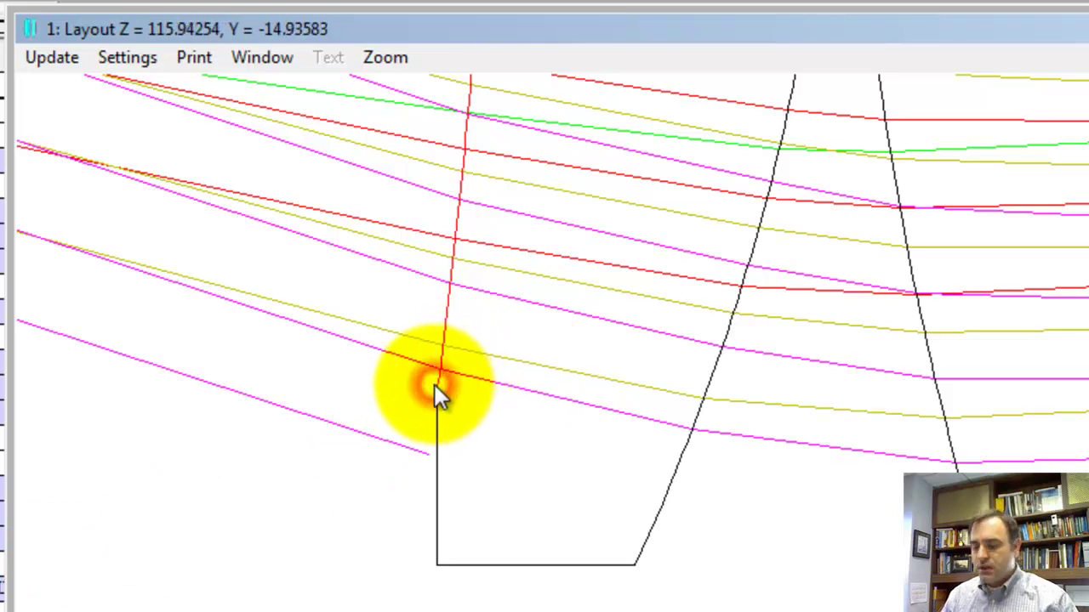
{"action": "scroll", "coordinate": [434, 384], "scroll_direction": "down", "scroll_amount": 5}
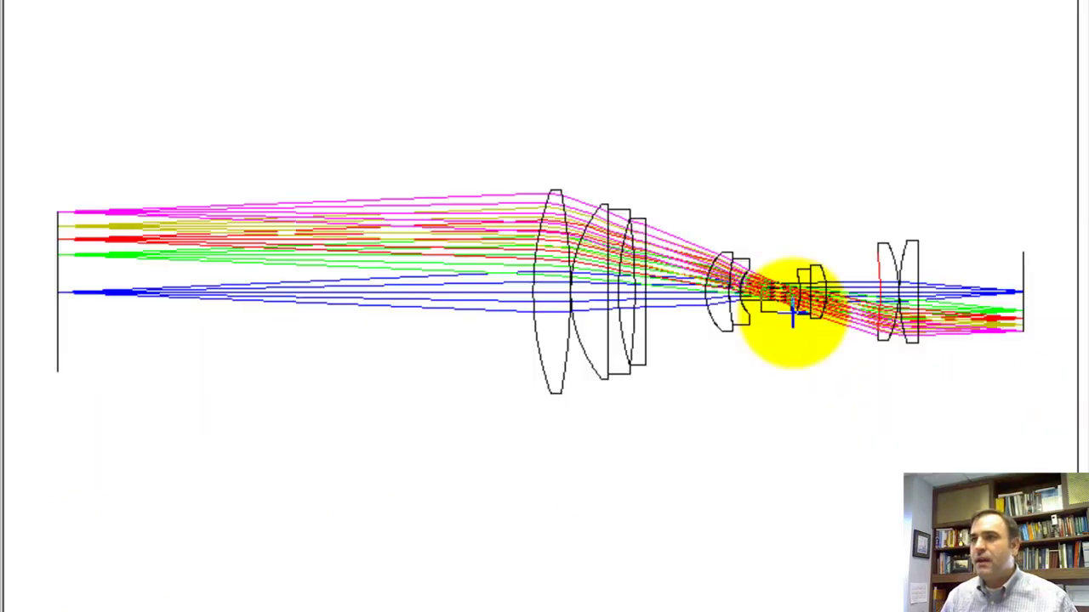
Clear and recalculate the vignetting factors for the fields, and inspect the rays at the aperture stop and the lower edge of surface 19.
{"action": "scroll", "coordinate": [787, 314], "scroll_direction": "up", "scroll_amount": 5}
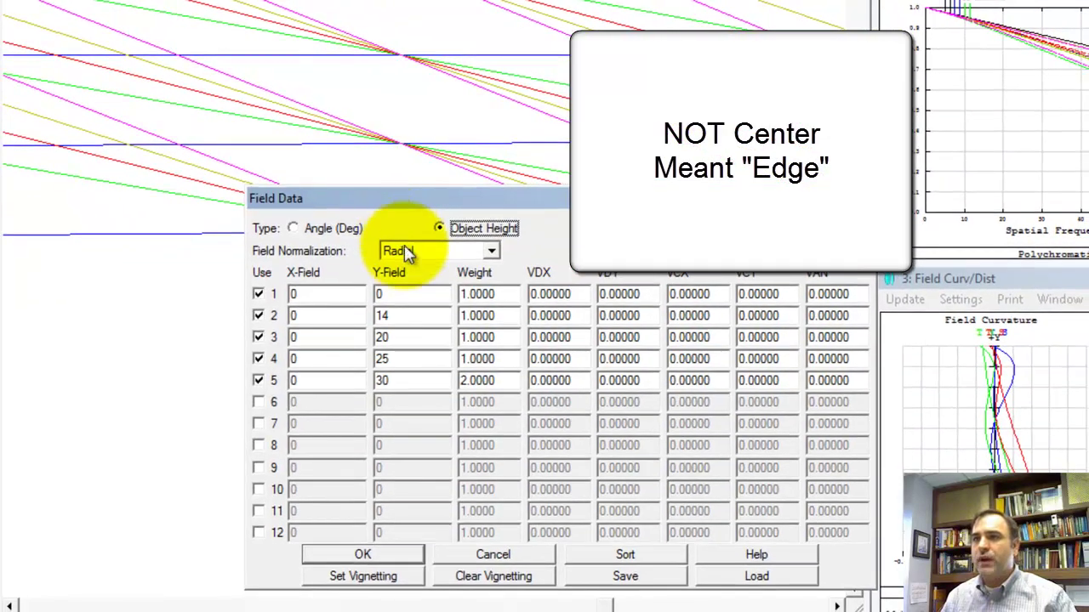
{"action": "left_click", "coordinate": [446, 575]}
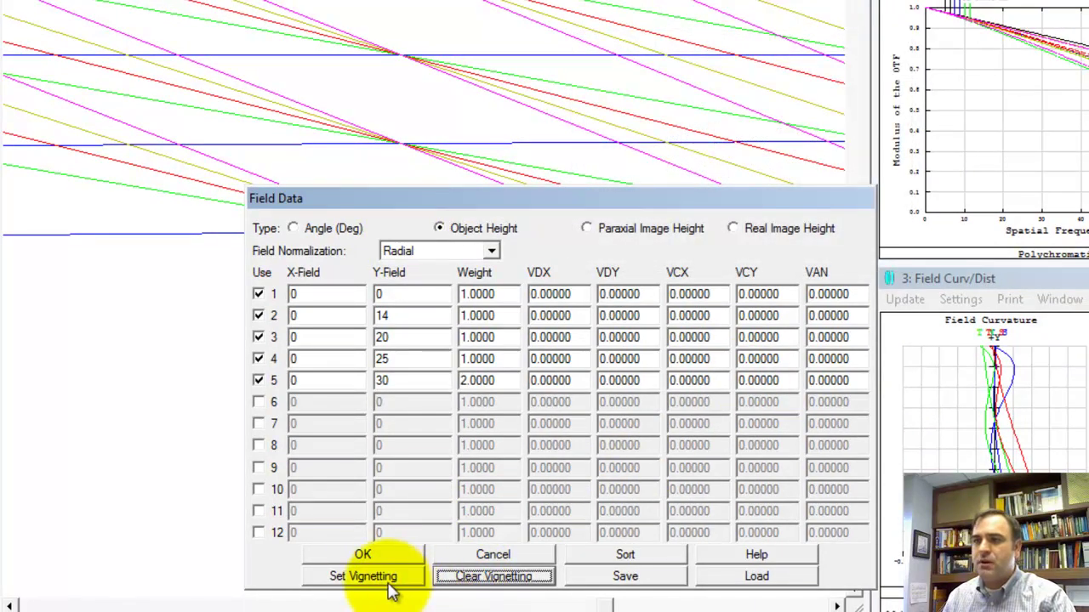
{"action": "left_click", "coordinate": [364, 577]}
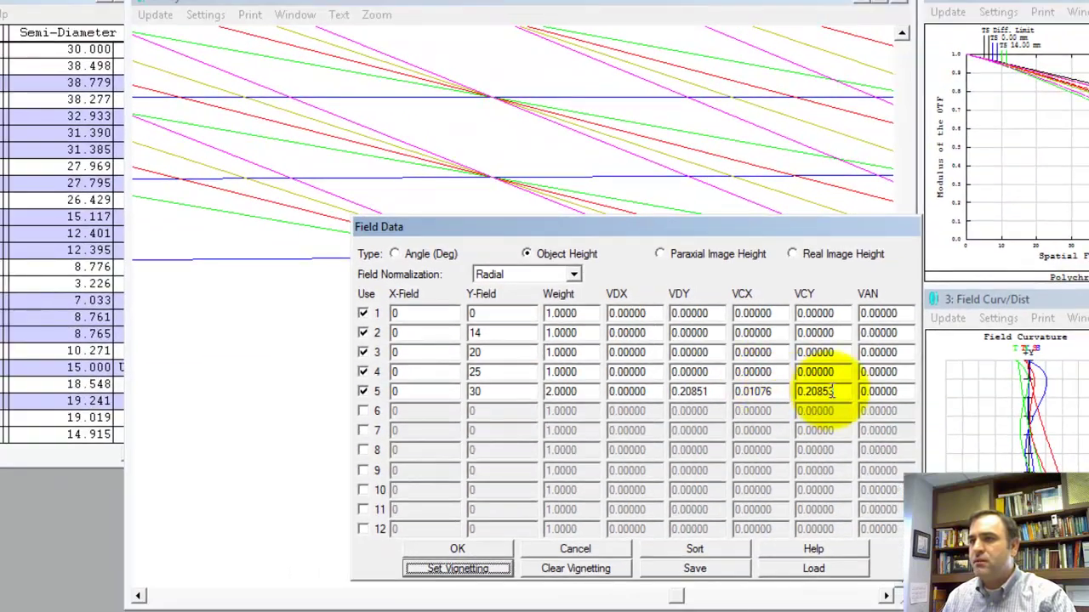
{"action": "left_click", "coordinate": [498, 552]}
{"action": "left_click", "coordinate": [594, 426]}
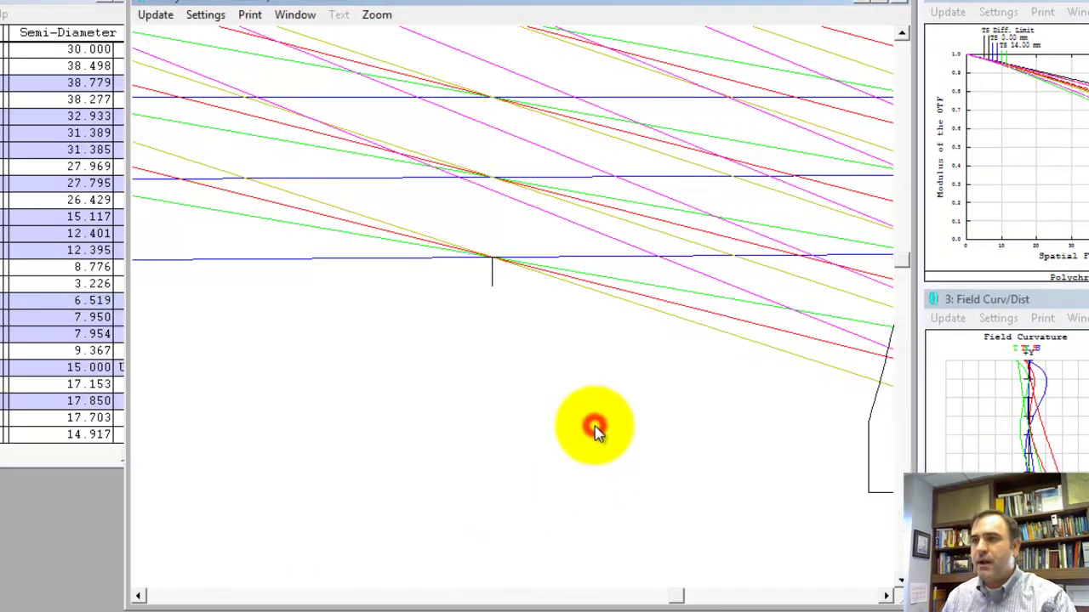
{"action": "left_click", "coordinate": [595, 432]}
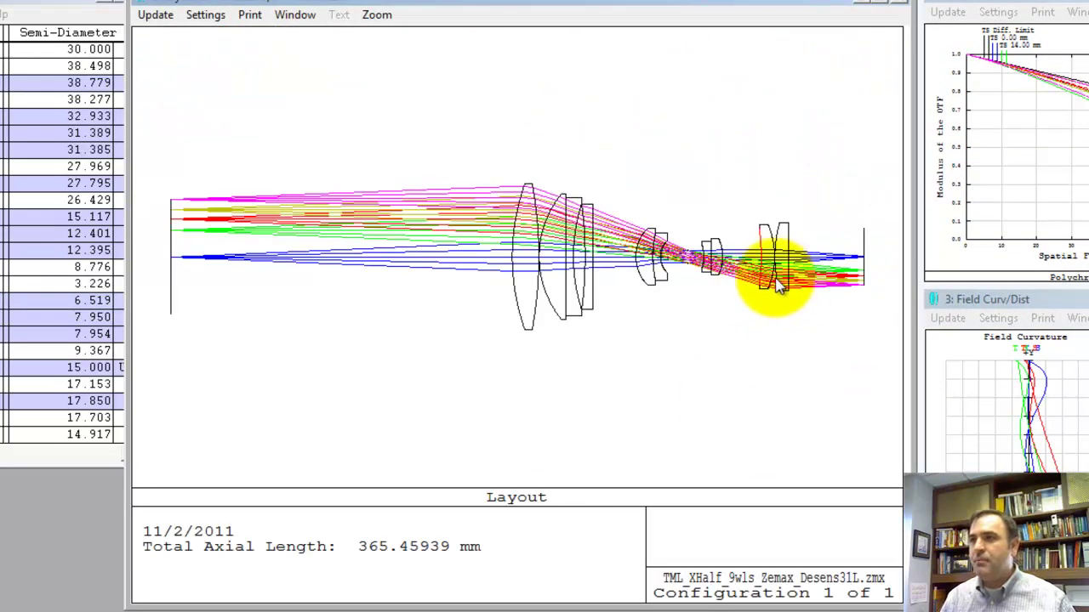
{"action": "left_click_drag", "start_coordinate": [785, 293], "coordinate": [766, 312]}
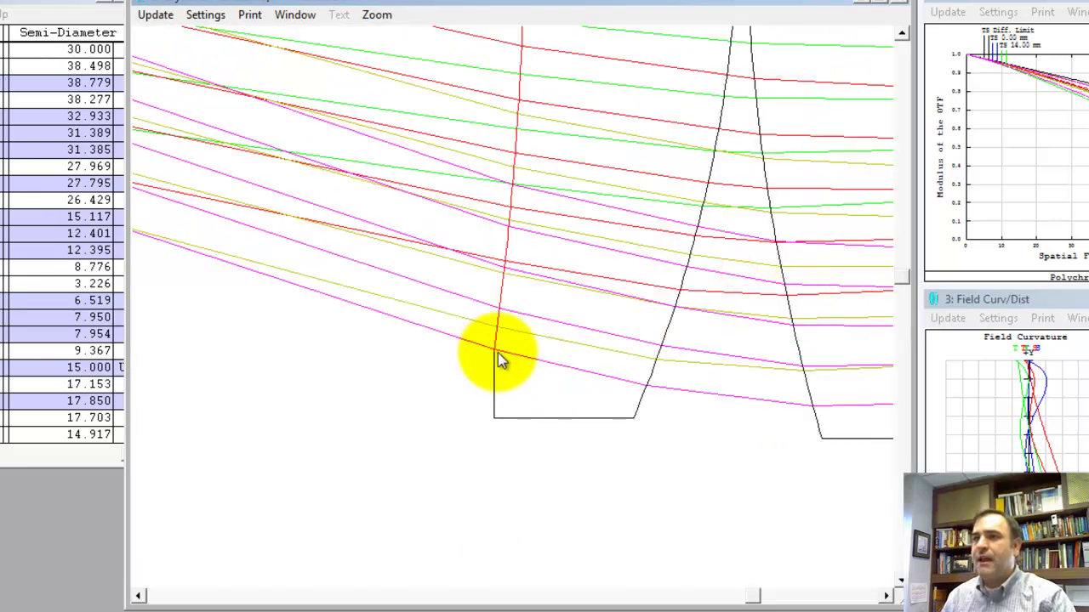
{"action": "left_click", "coordinate": [560, 372]}
{"action": "left_click", "coordinate": [571, 367]}
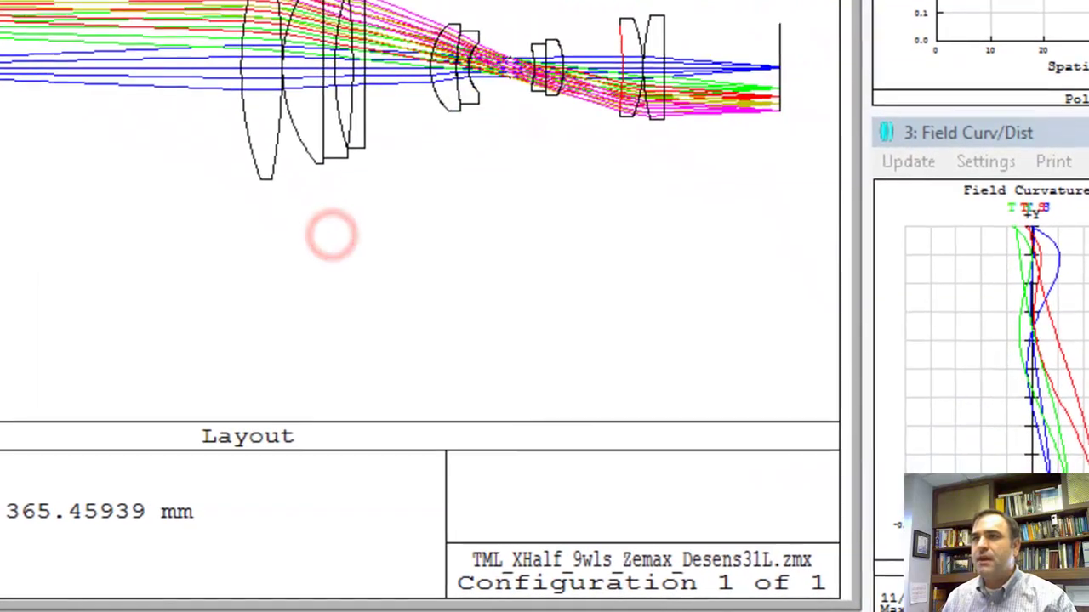
Define the fields by paraxial image height, with Y-field values of -7.5, -10, -12.5 and -15 for fields 2 to 5.
{"action": "key", "text": "ctrl+f"}
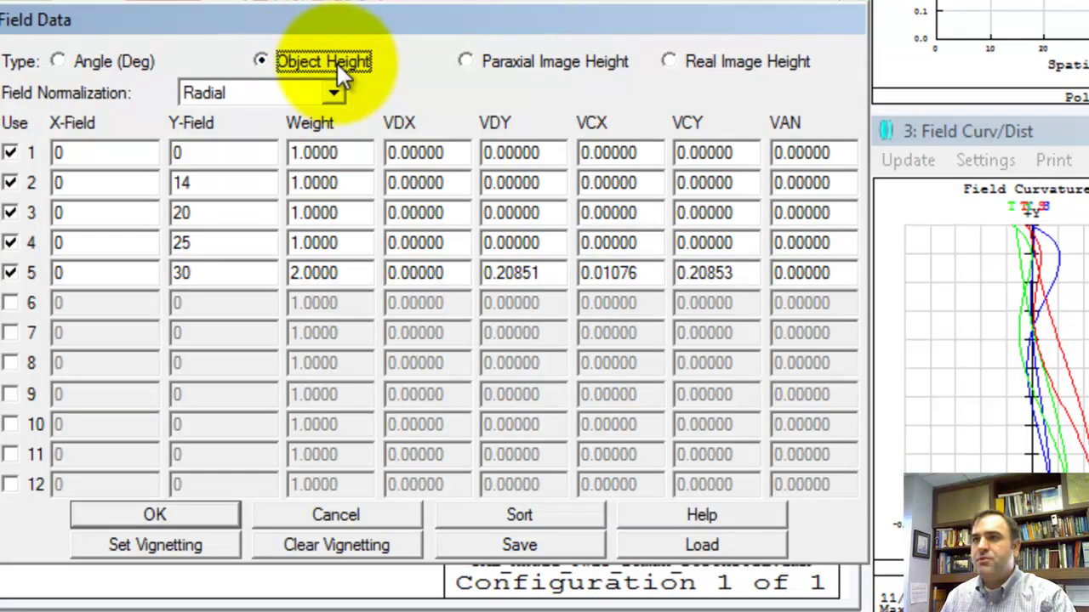
{"action": "left_click_drag", "start_coordinate": [204, 183], "coordinate": [132, 183]}
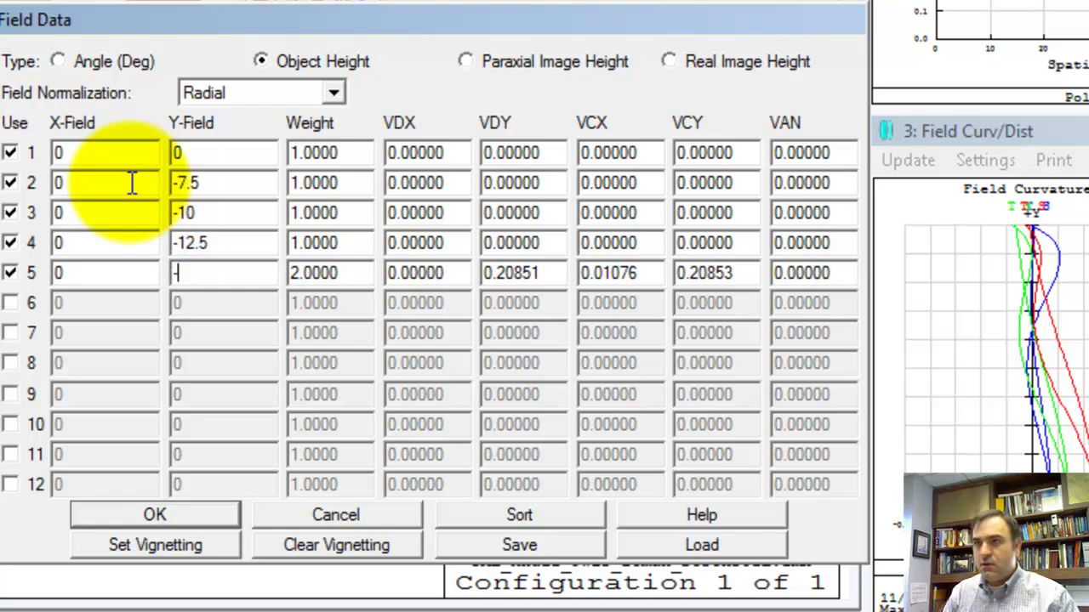
{"action": "left_click", "coordinate": [510, 67]}
{"action": "key", "text": "Return"}
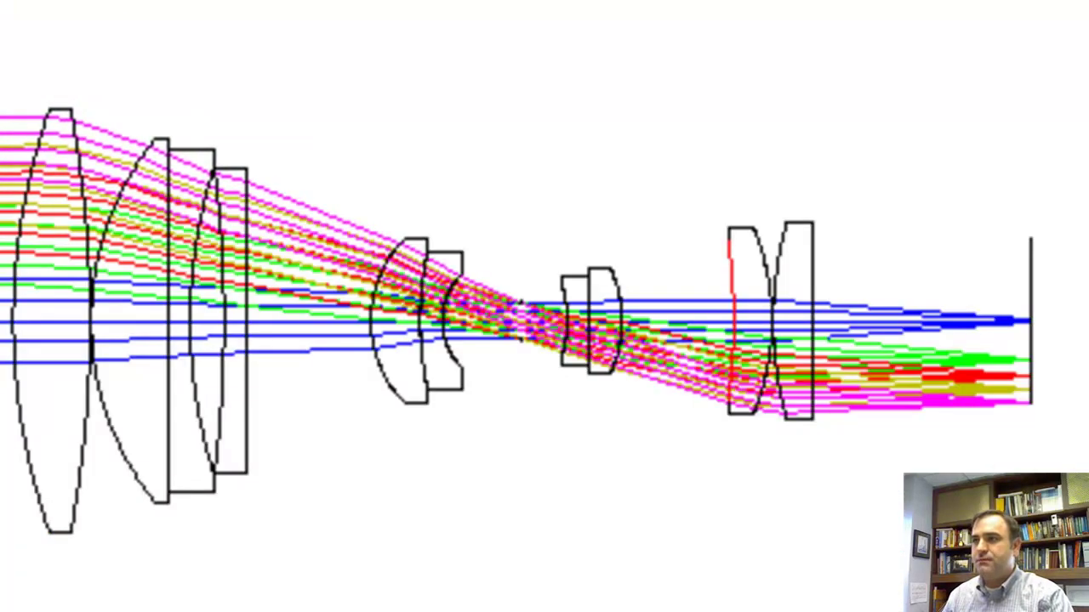
{"action": "left_click", "coordinate": [571, 251]}
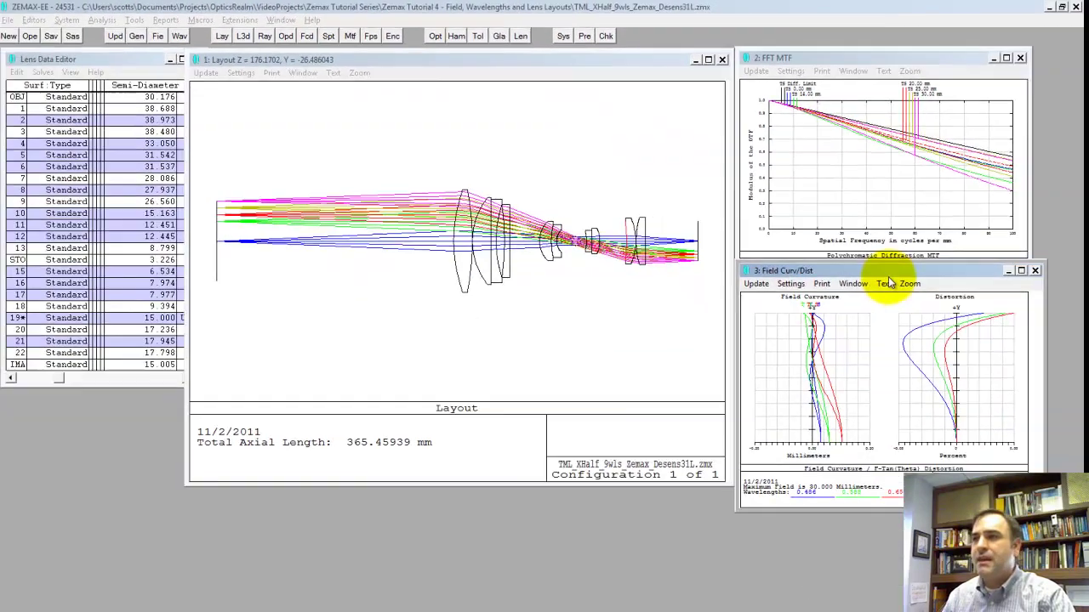
Review the distortion by generating a Grid Distortion plot alongside the field curvature plot, and close the grid plot.
{"action": "double_click", "coordinate": [884, 272]}
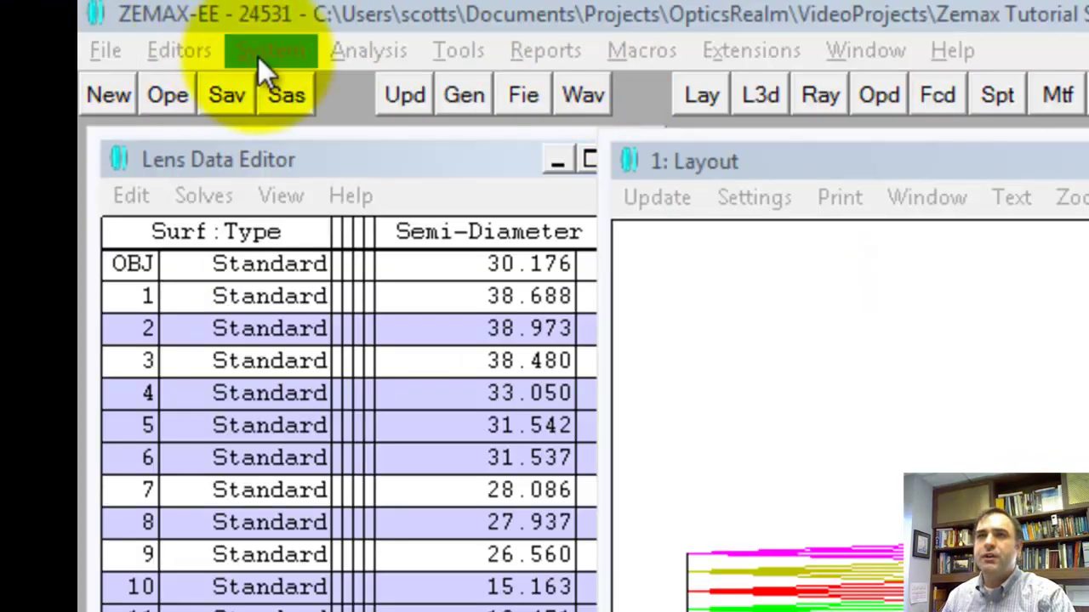
{"action": "left_click", "coordinate": [367, 51]}
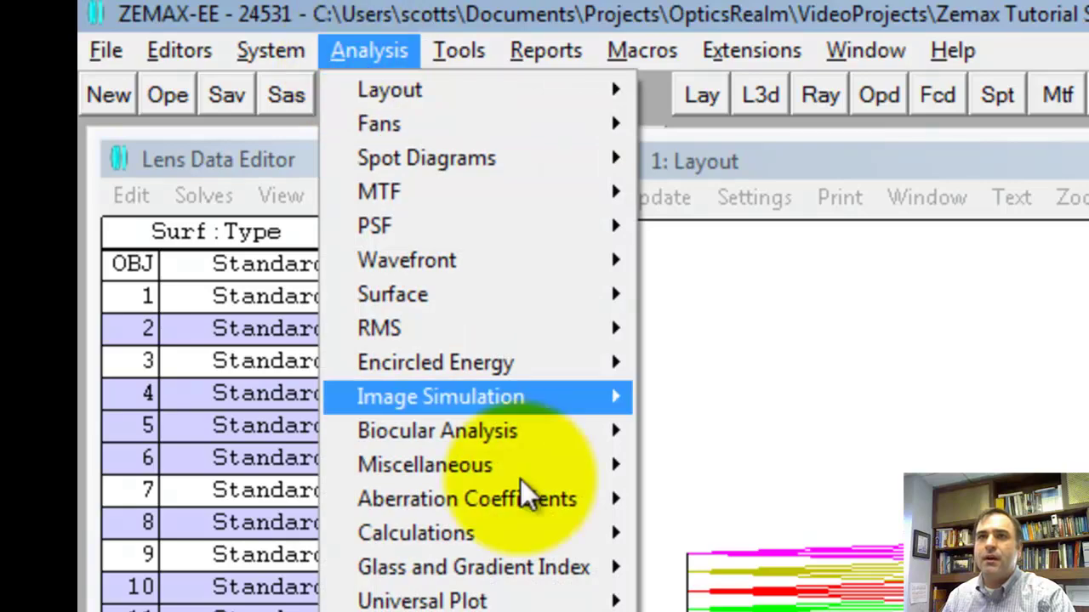
{"action": "left_click", "coordinate": [563, 476]}
{"action": "left_click", "coordinate": [719, 504]}
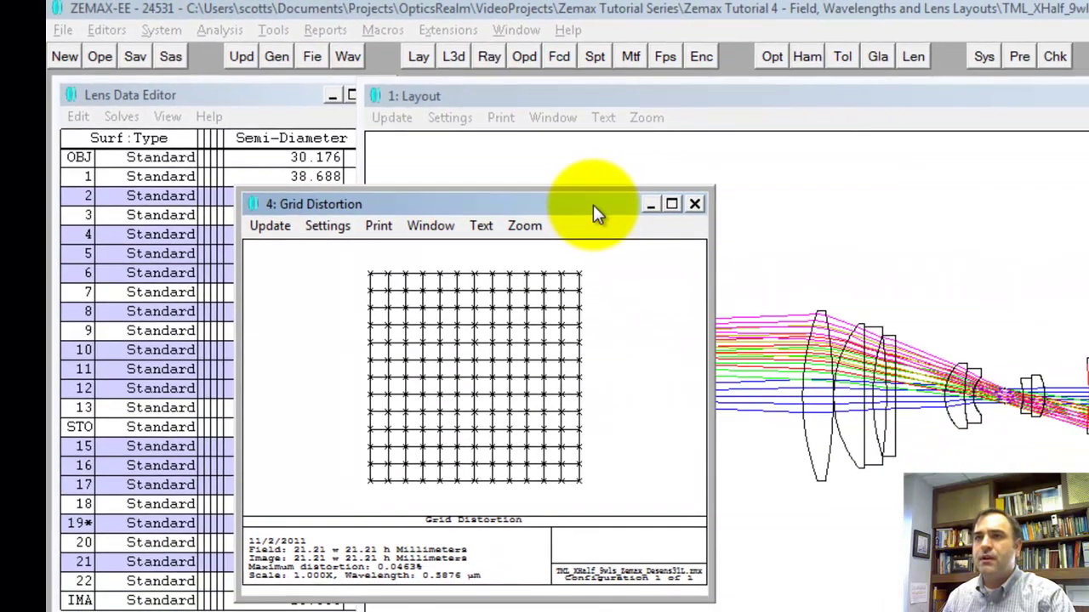
{"action": "left_click", "coordinate": [996, 343]}
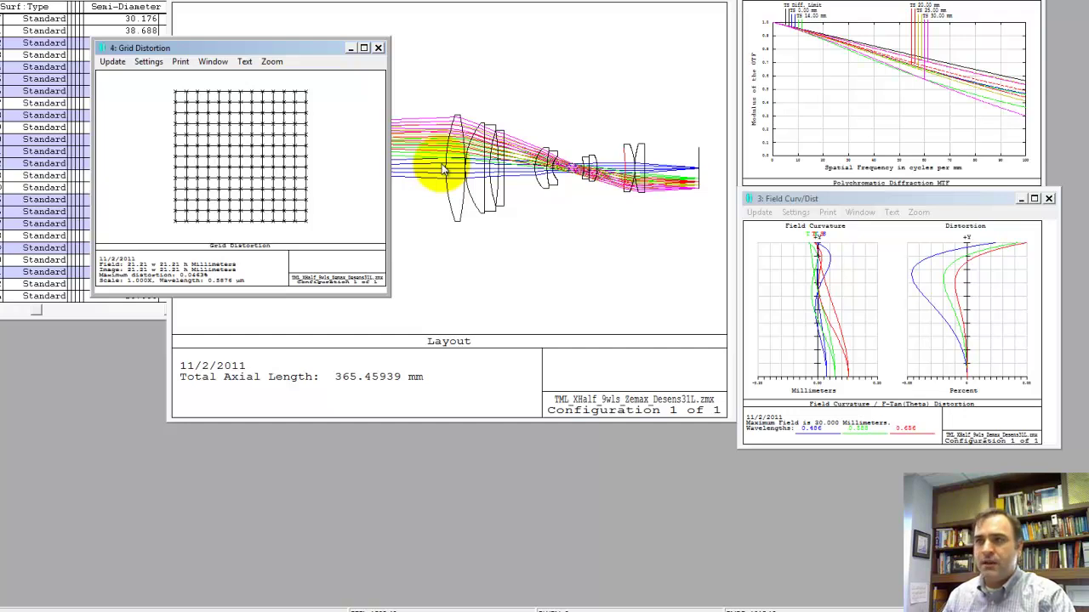
{"action": "left_click", "coordinate": [380, 49]}
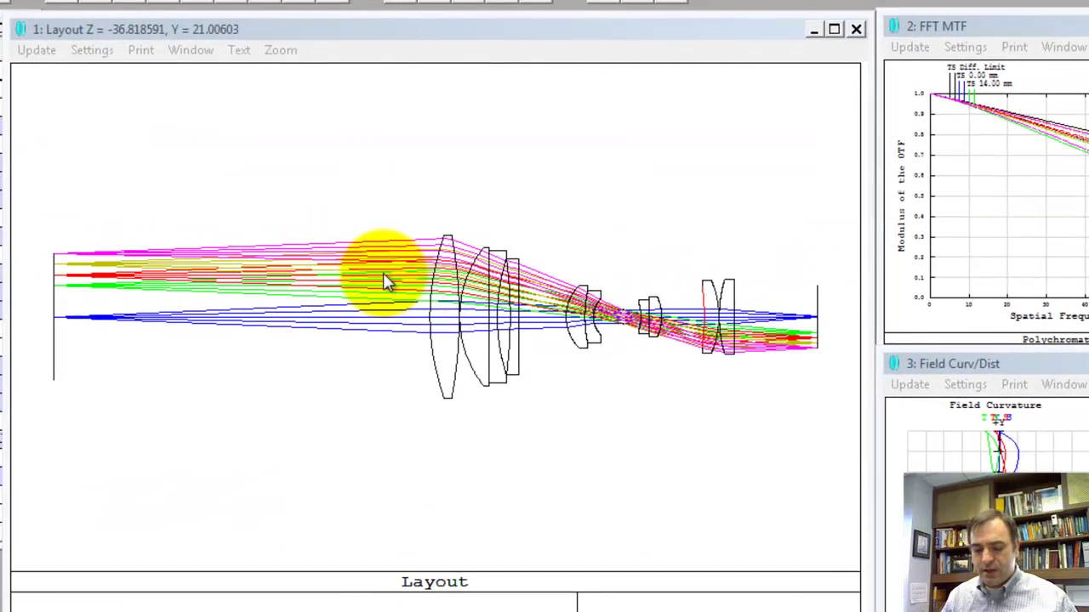
Change the field type to Real Image Height and inspect where the field rays land on the image plane.
{"action": "key", "text": "F3"}
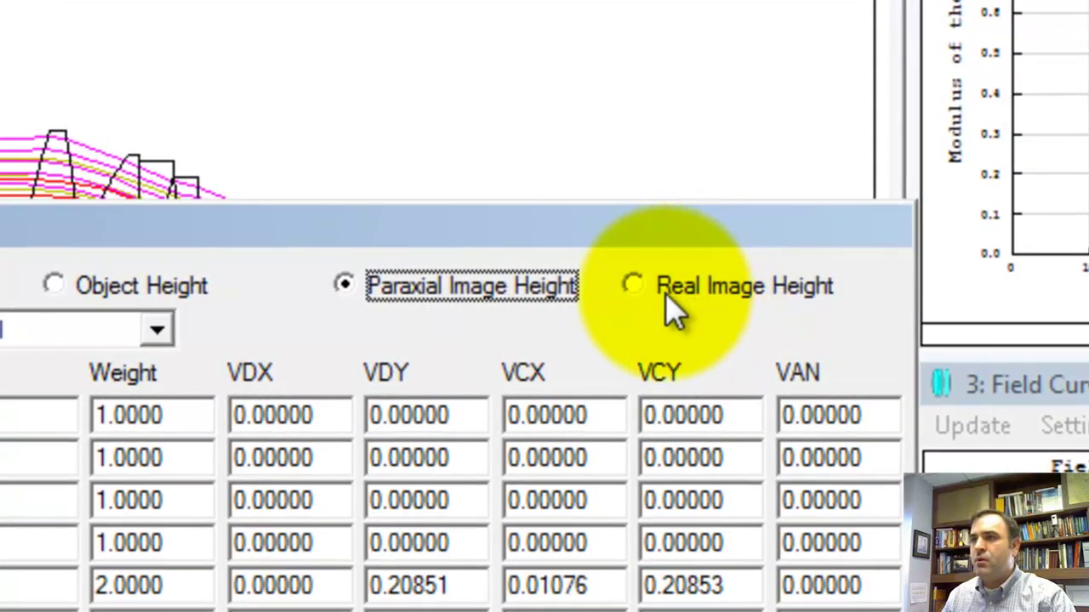
{"action": "left_click", "coordinate": [665, 292]}
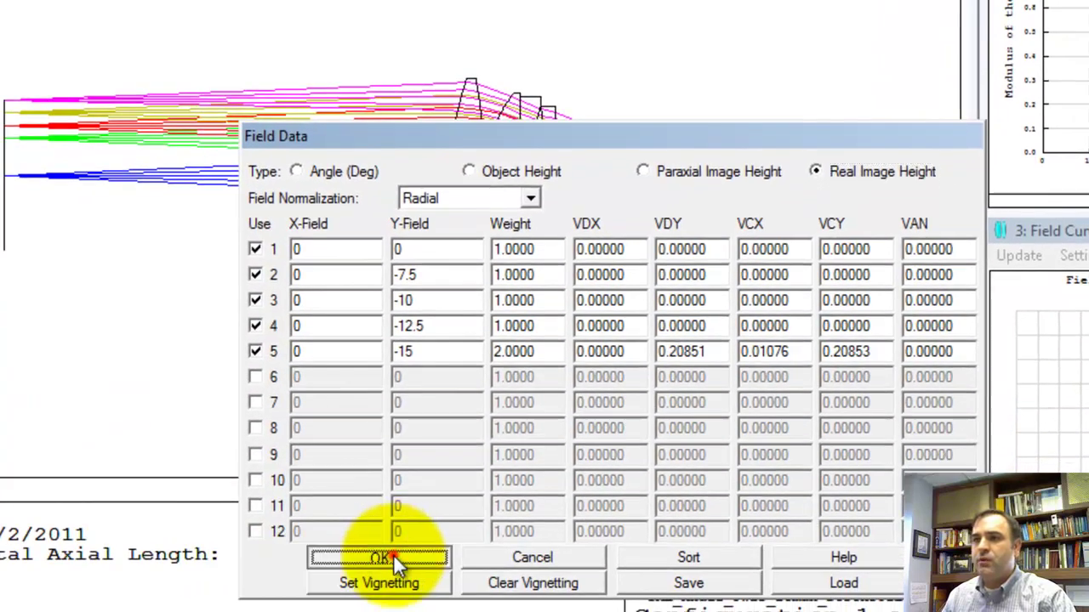
{"action": "left_click", "coordinate": [387, 565]}
{"action": "left_click_drag", "start_coordinate": [875, 121], "coordinate": [944, 266]}
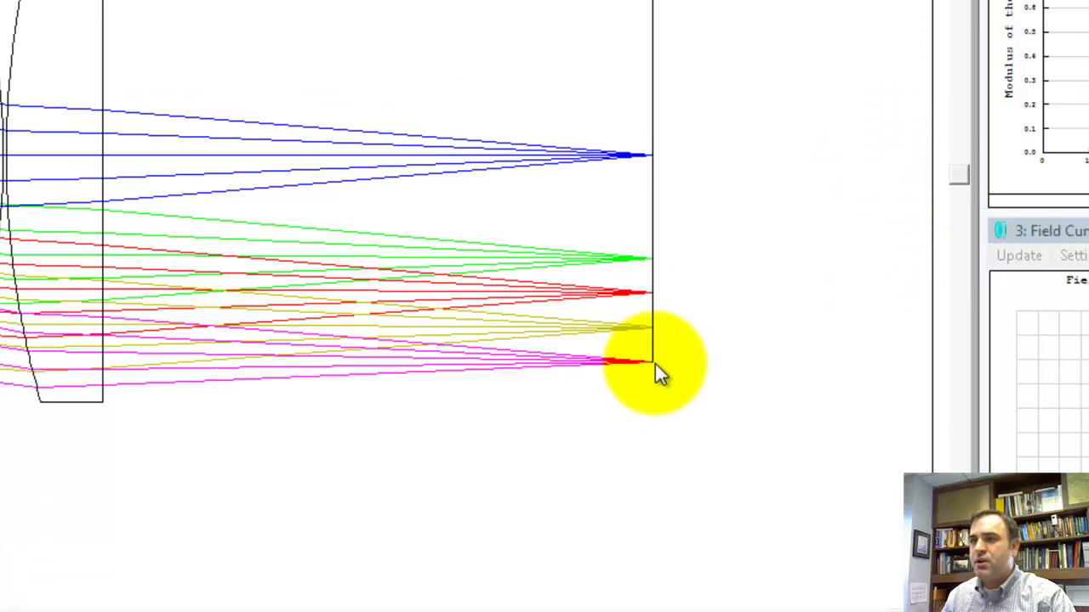
Switch to the Zemax session containing "Wide angle lens 100 degree field.zmx" and close its existing Grid Distortion window.
{"action": "key", "text": "alt+Tab"}
{"action": "key", "text": "alt+Tab"}
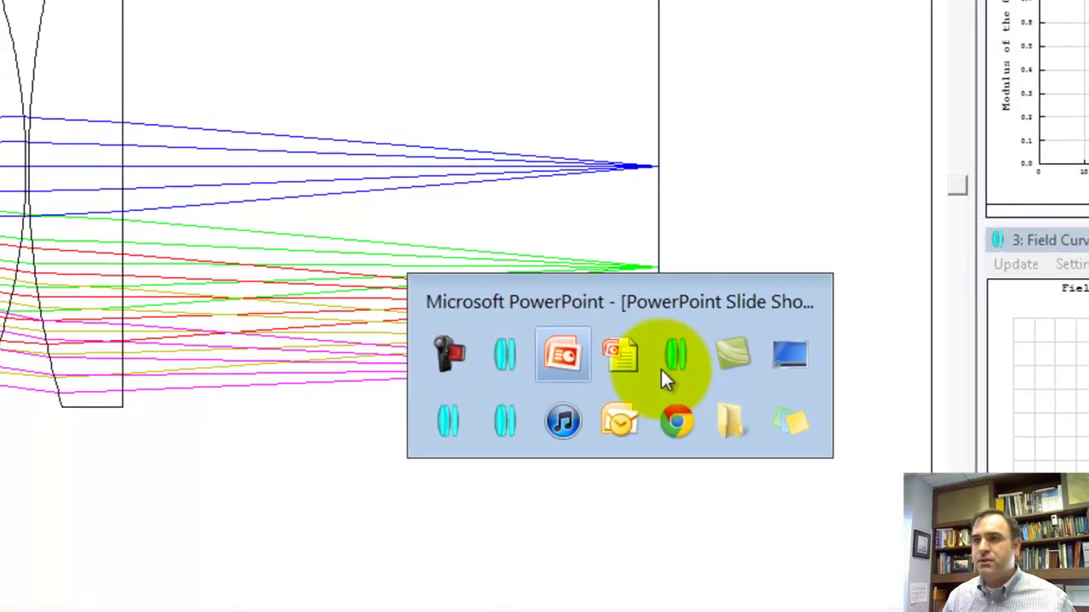
{"action": "key", "text": "alt+shift+Tab"}
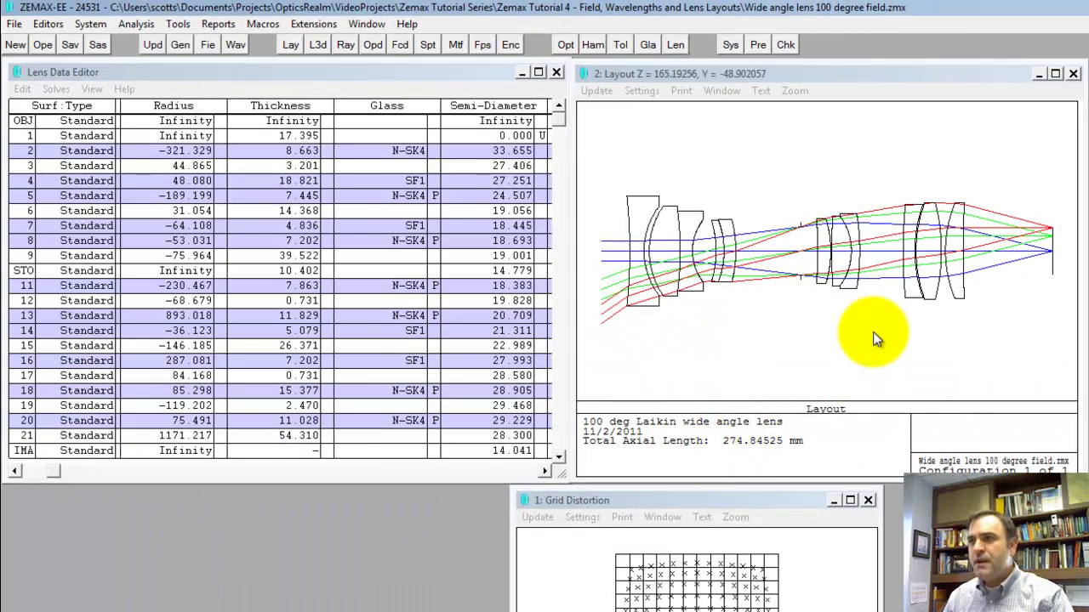
{"action": "left_click", "coordinate": [869, 500]}
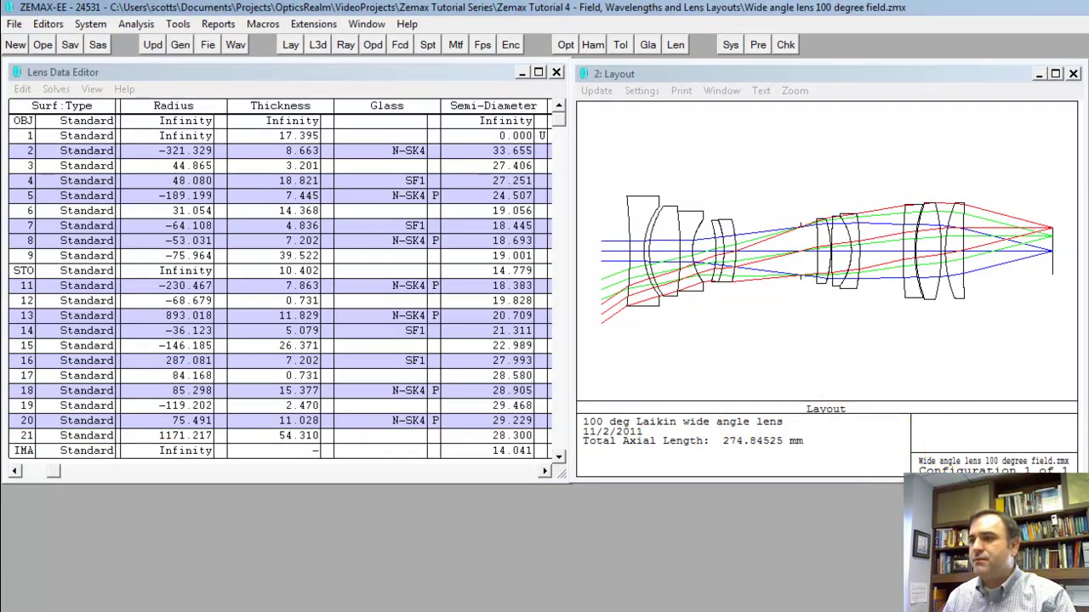
Generate a new Grid Distortion plot for the 100 degree wide angle lens.
{"action": "left_click", "coordinate": [876, 353]}
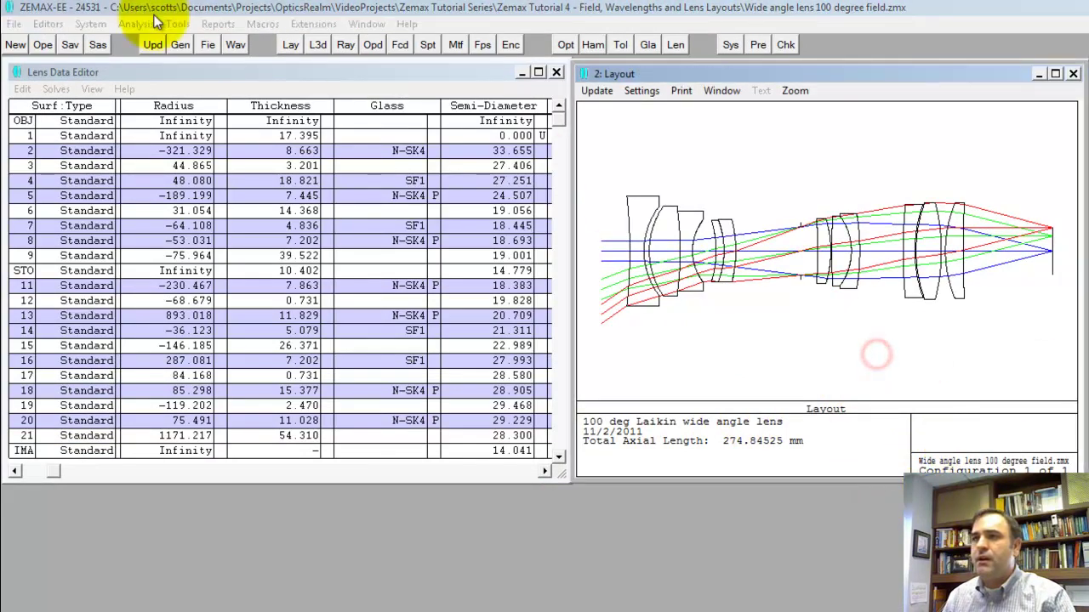
{"action": "left_click", "coordinate": [122, 24]}
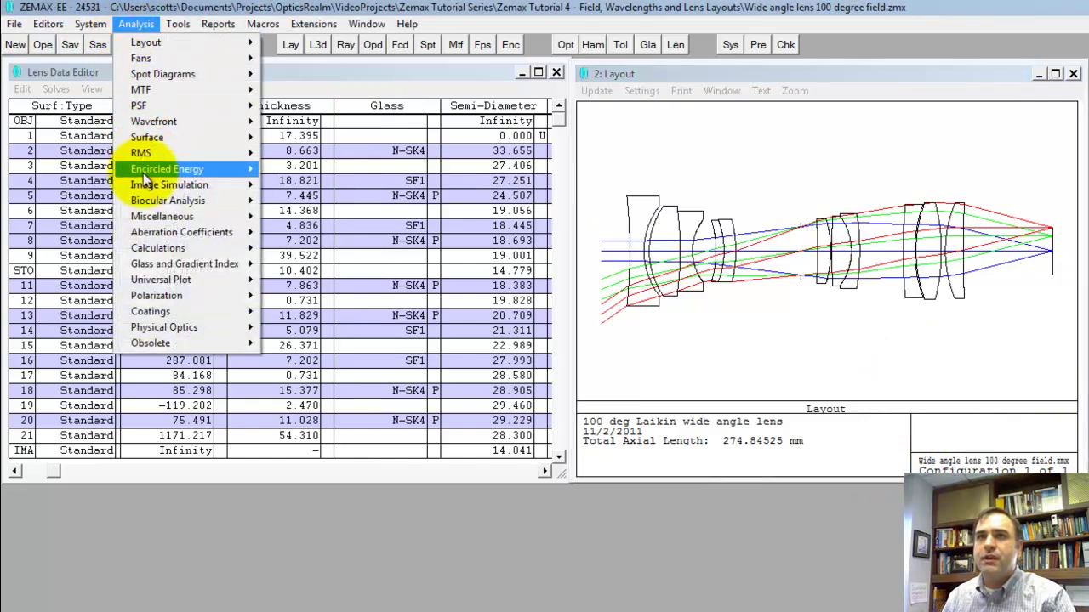
{"action": "mouse_move", "coordinate": [162, 215]}
{"action": "left_click", "coordinate": [299, 234]}
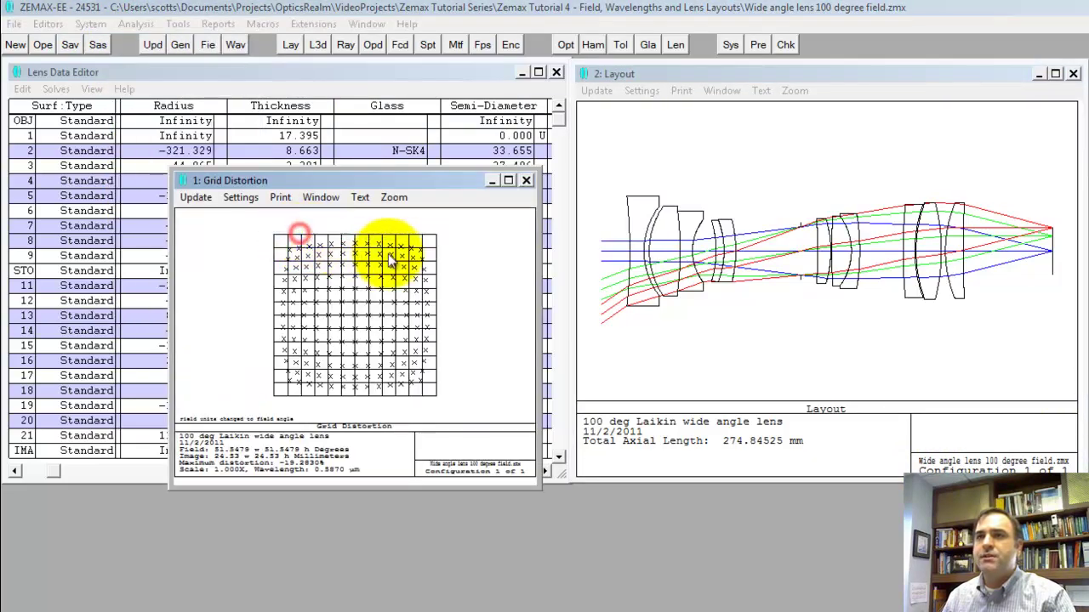
Apply Real Image Height fields of 0, 9 and 14 to the wide angle lens and inspect where the outermost field lands on the image plane.
{"action": "double_click", "coordinate": [401, 182]}
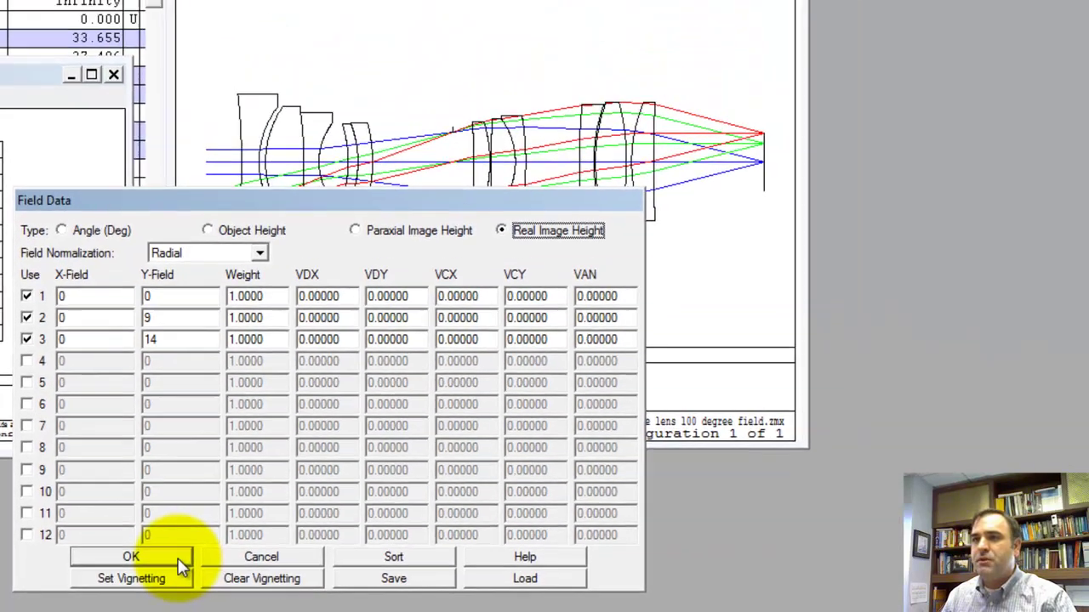
{"action": "left_click", "coordinate": [180, 536]}
{"action": "left_click", "coordinate": [647, 153]}
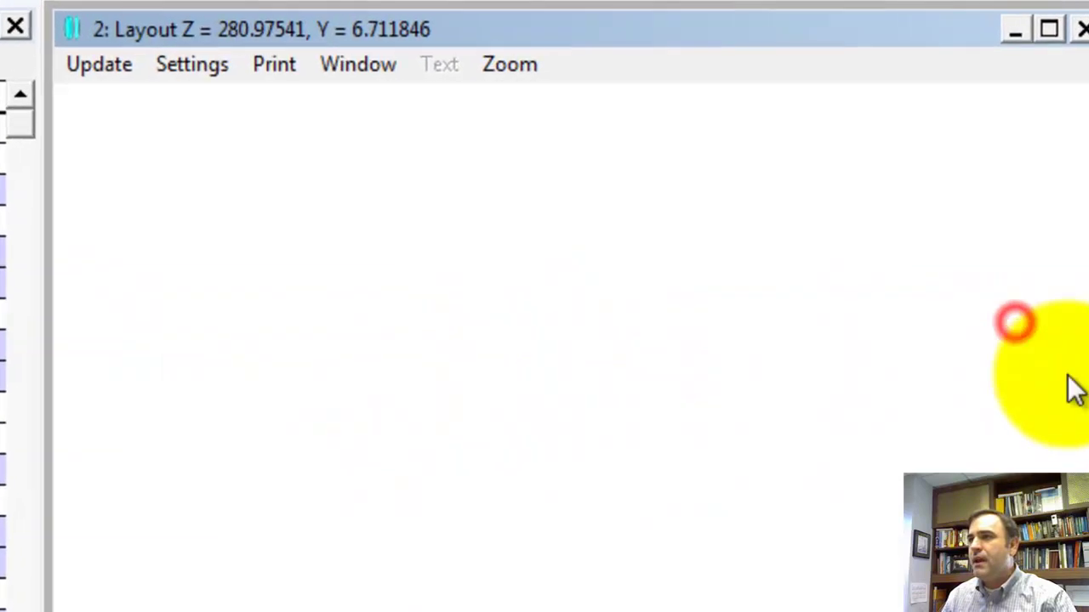
{"action": "left_click_drag", "start_coordinate": [1052, 367], "coordinate": [1053, 369]}
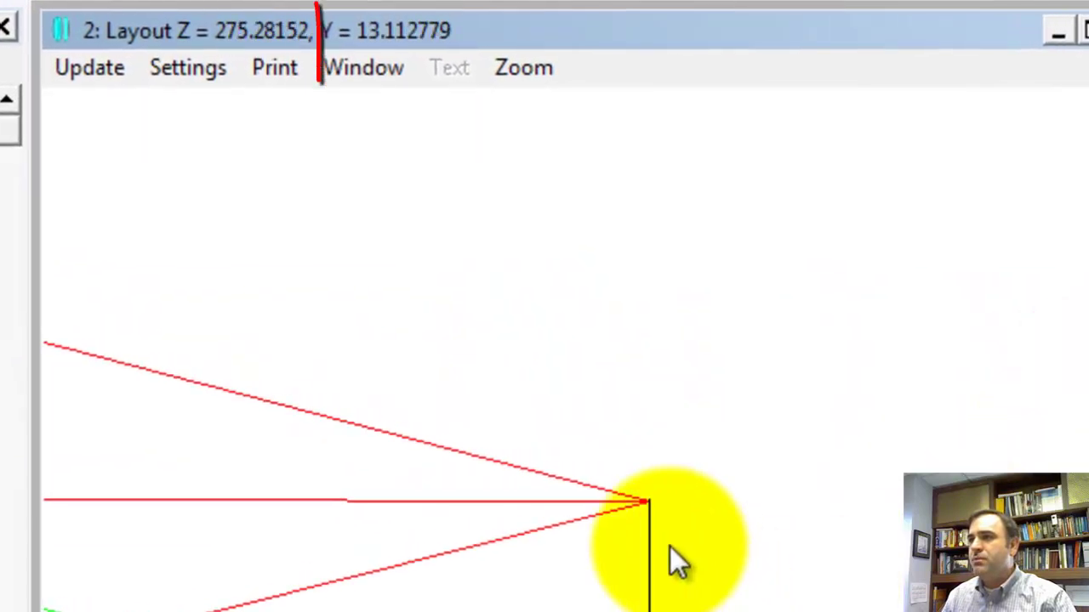
{"action": "left_click", "coordinate": [648, 504]}
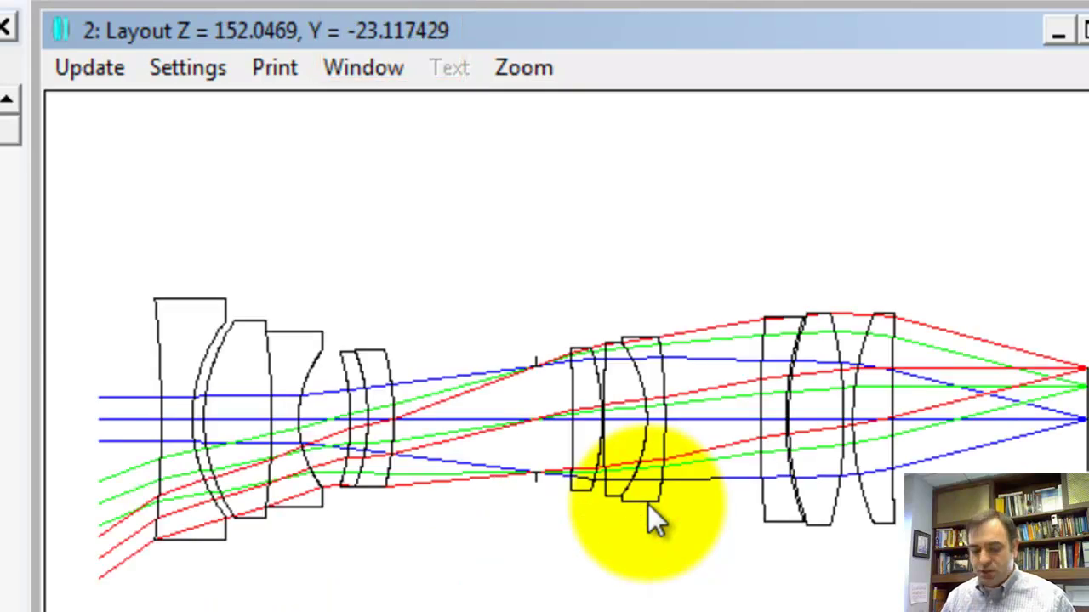
Change the field type to Paraxial Image Height and inspect where the outermost field's rays land on the image plane in the layout.
{"action": "key", "text": "F3"}
{"action": "left_click", "coordinate": [470, 543]}
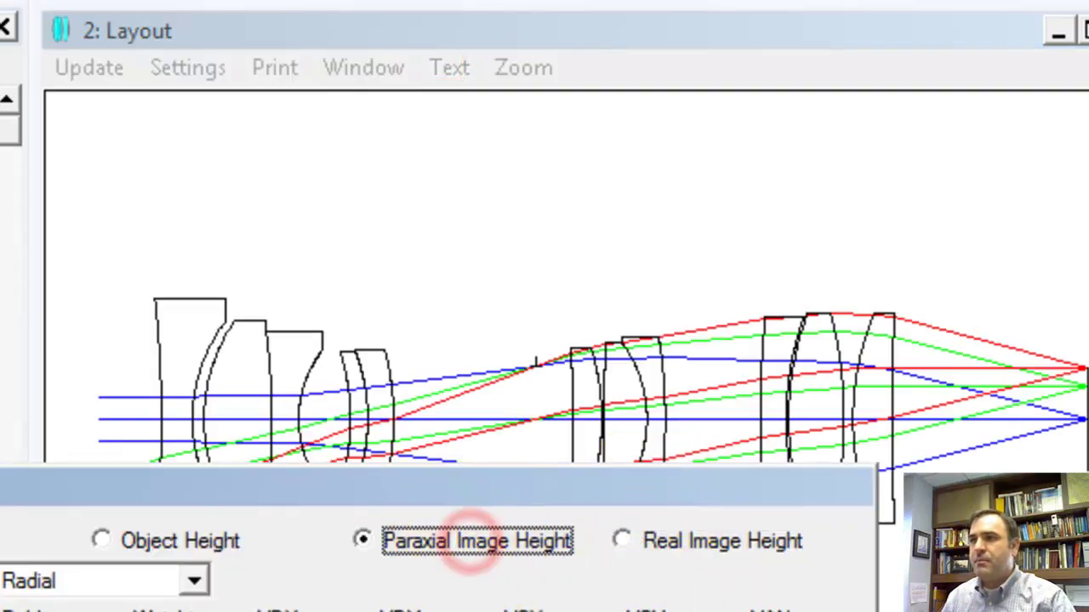
{"action": "key", "text": "Return"}
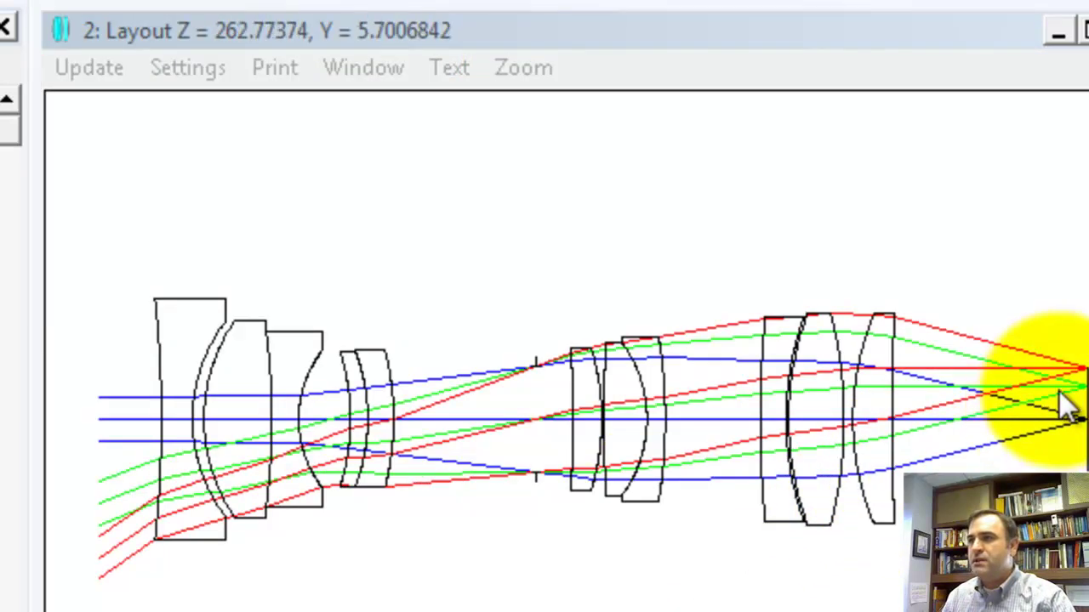
{"action": "mouse_move", "coordinate": [805, 286]}
{"action": "left_mouse_down"}
{"action": "mouse_move", "coordinate": [1041, 472]}
{"action": "mouse_move", "coordinate": [1088, 555]}
{"action": "left_mouse_up"}
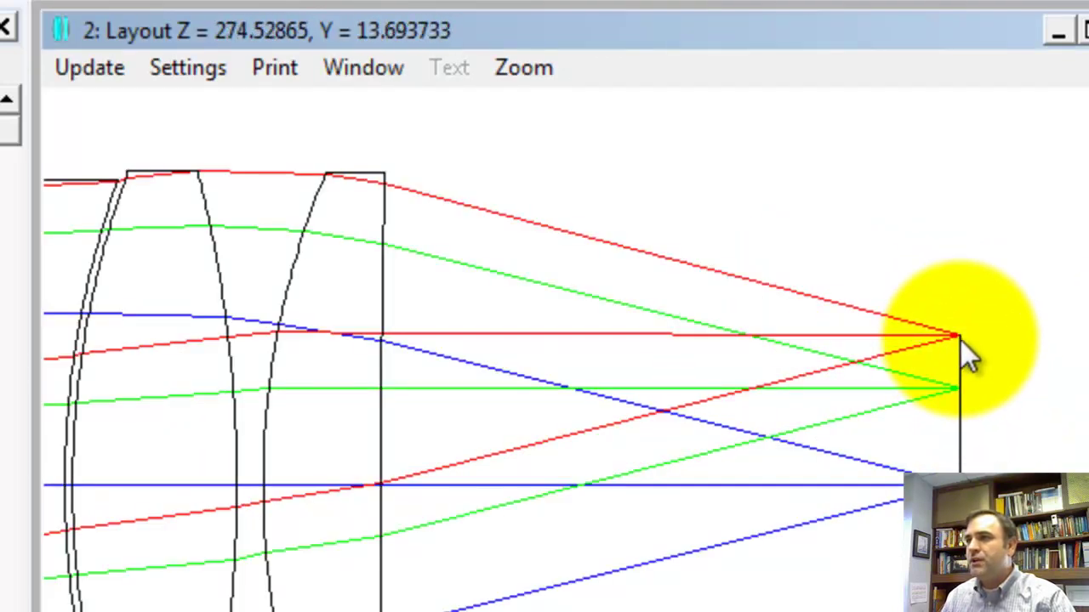
{"action": "left_click", "coordinate": [960, 340]}
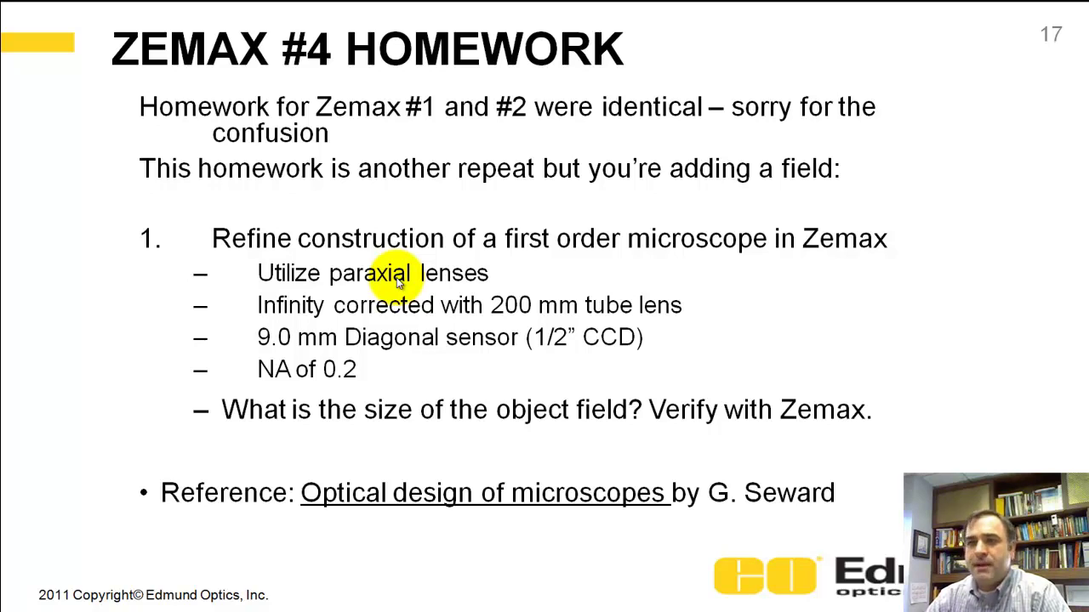
{"action": "left_click", "coordinate": [295, 333]}
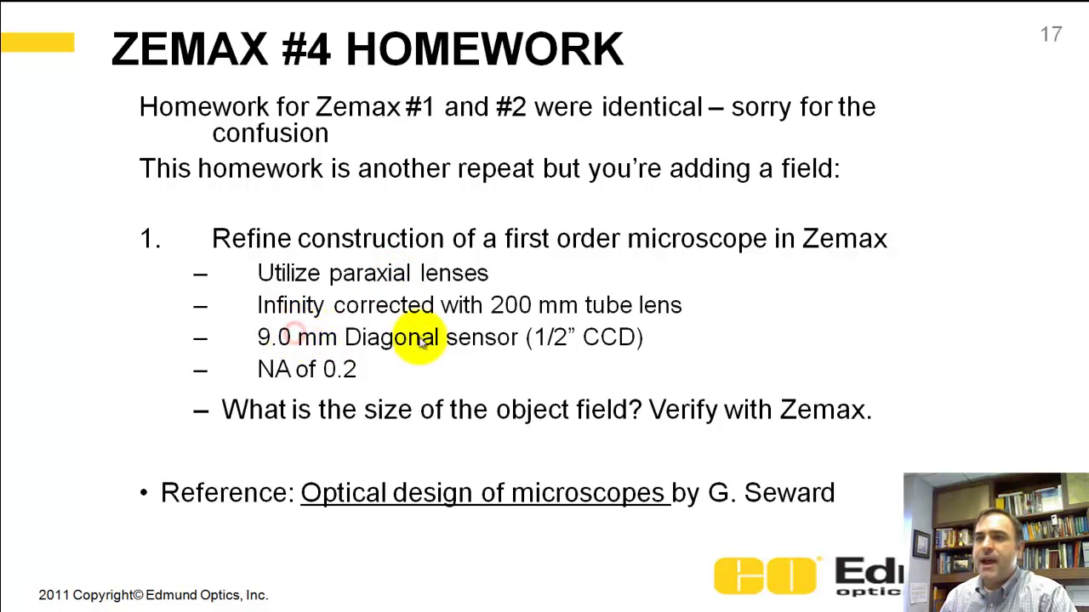
{"action": "left_click", "coordinate": [265, 337]}
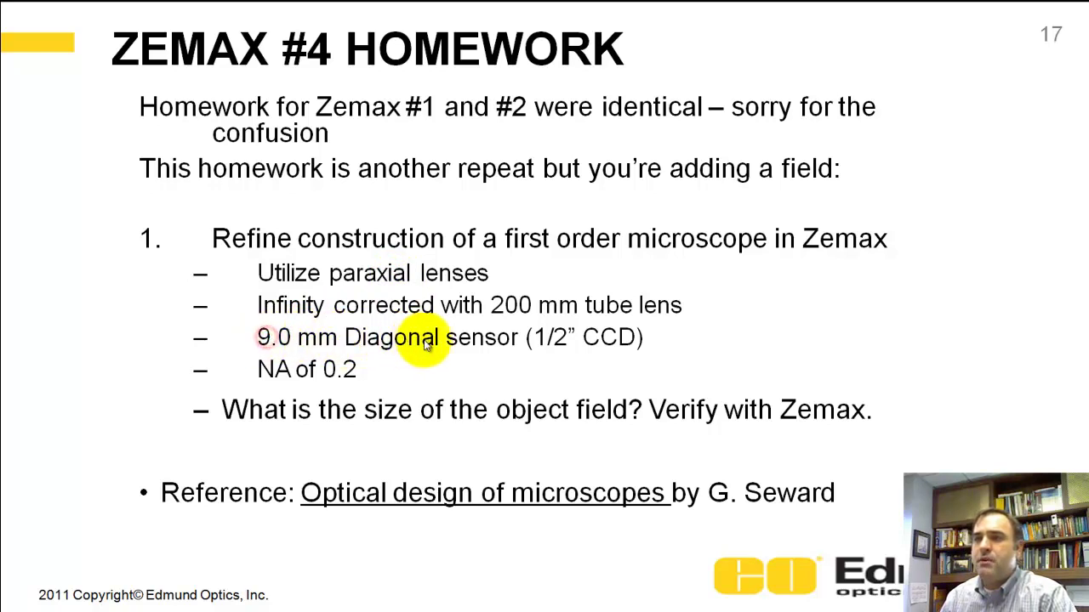